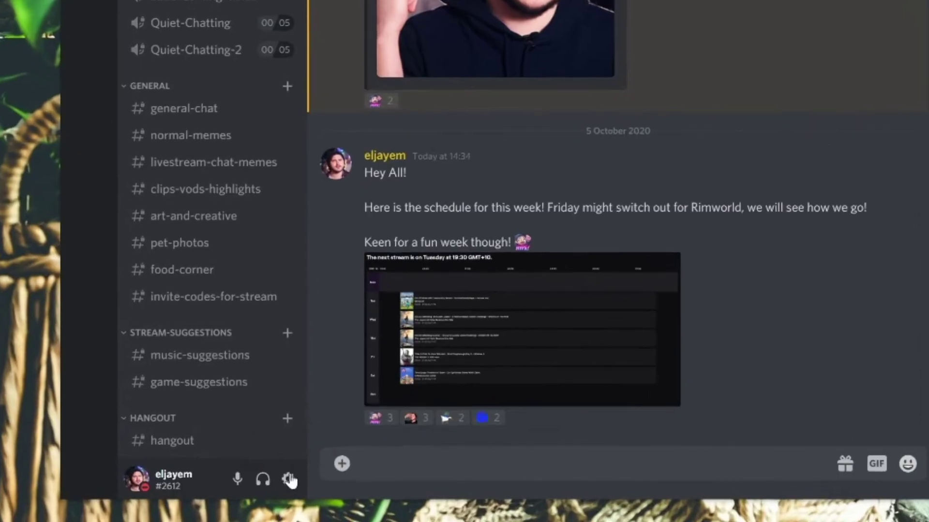
# Step: Check the Connections page in User Settings for the linked Twitch account
pyautogui.click(289, 480)
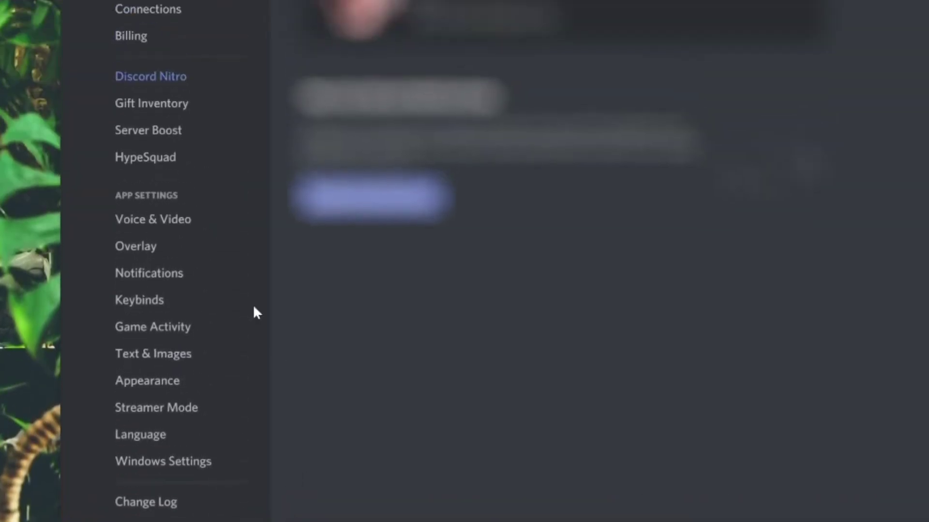
pyautogui.click(175, 200)
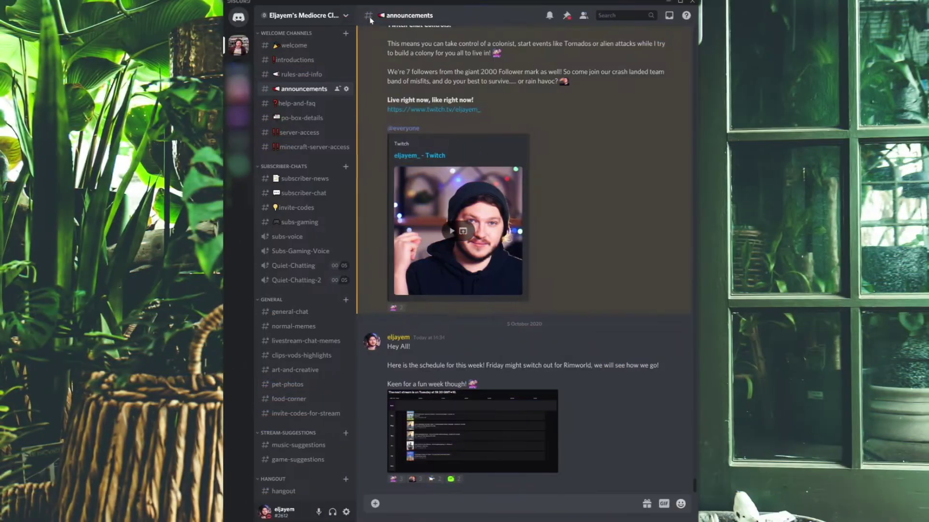
# Step: Resync the server's Twitch integration so it shows 72 subscribers synced today
pyautogui.click(345, 15)
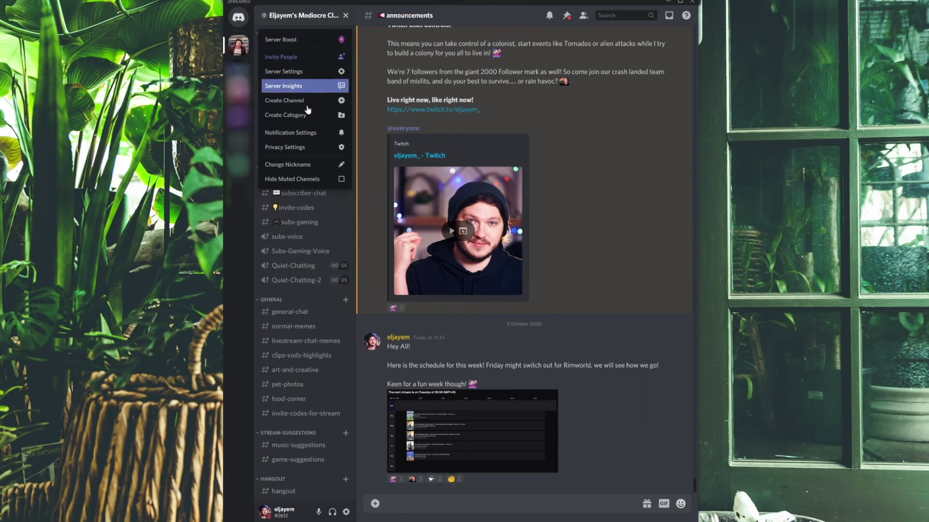
pyautogui.click(297, 72)
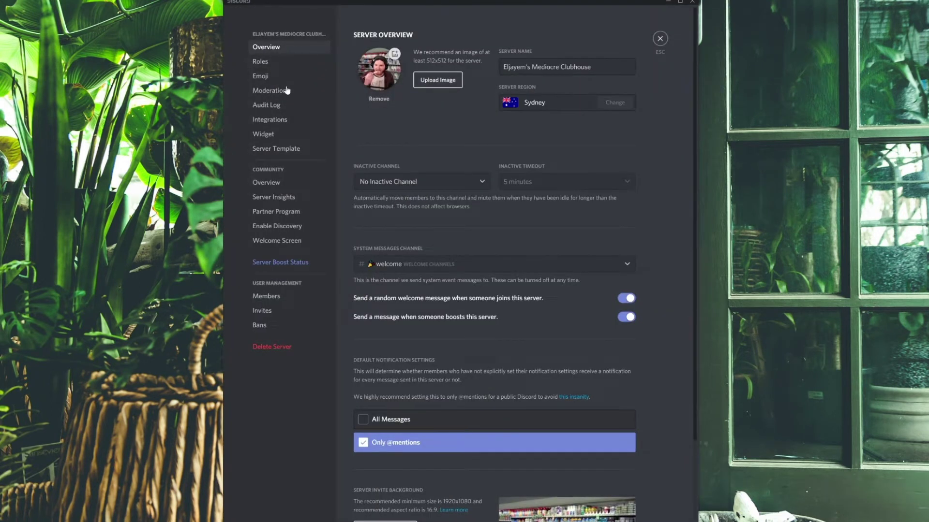
pyautogui.click(273, 120)
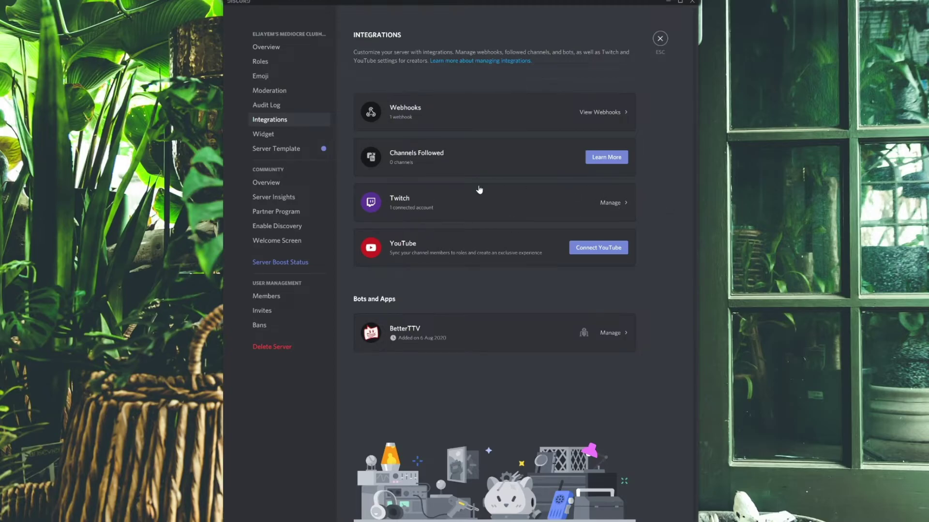
pyautogui.click(470, 197)
pyautogui.click(452, 125)
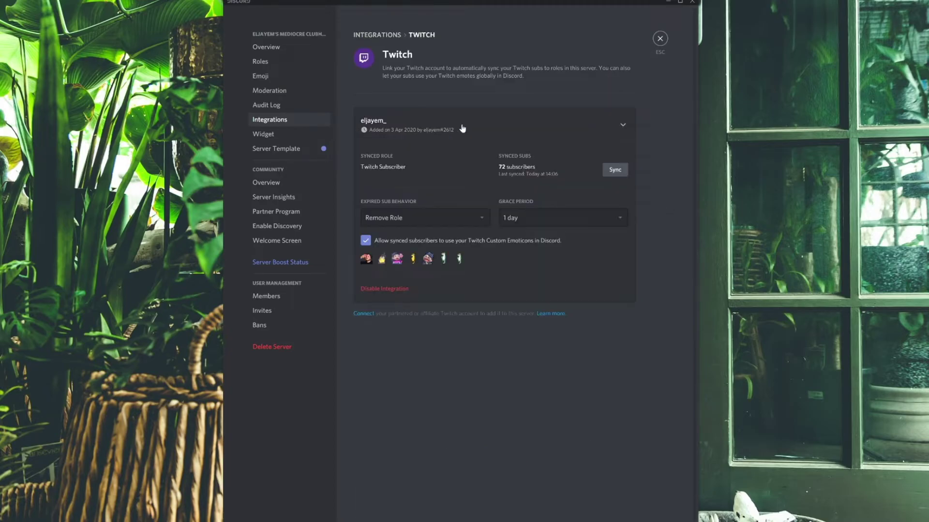
pyautogui.click(616, 170)
pyautogui.click(615, 170)
pyautogui.click(535, 221)
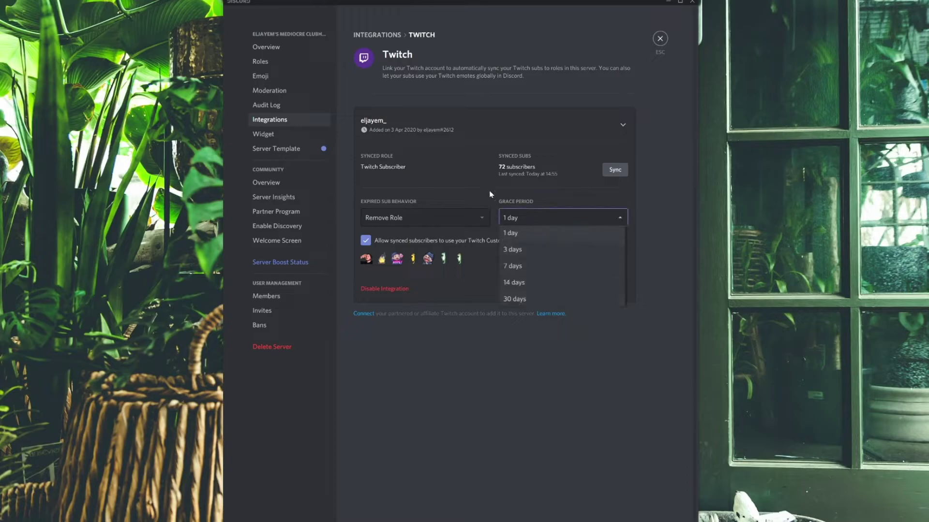
pyautogui.click(475, 220)
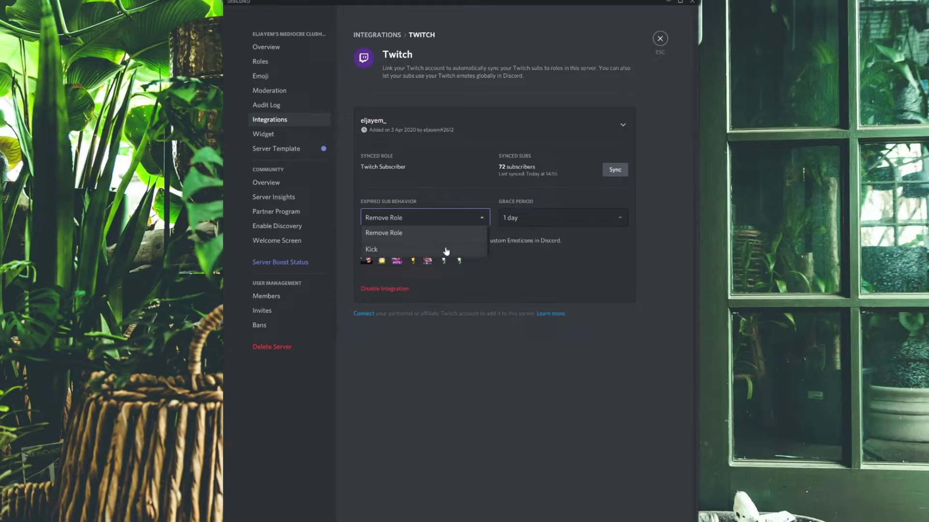
pyautogui.click(503, 191)
pyautogui.click(525, 218)
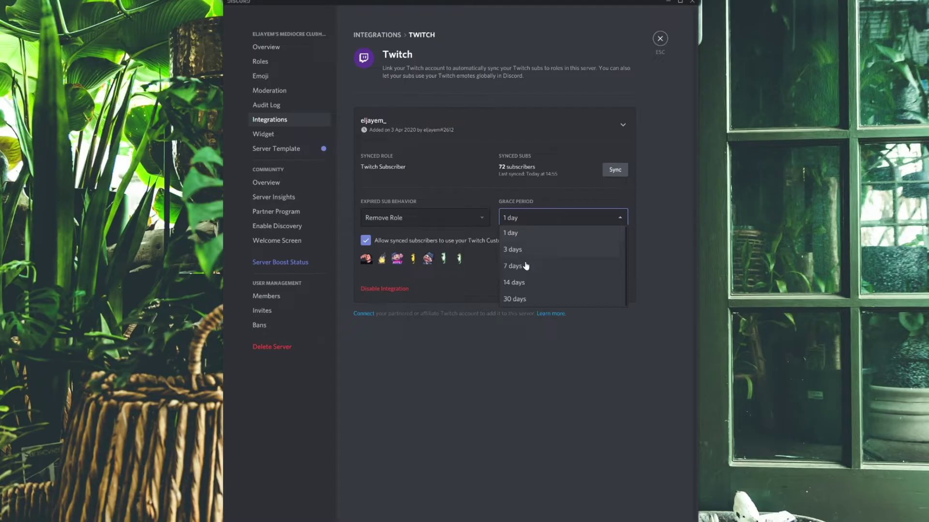
pyautogui.click(464, 174)
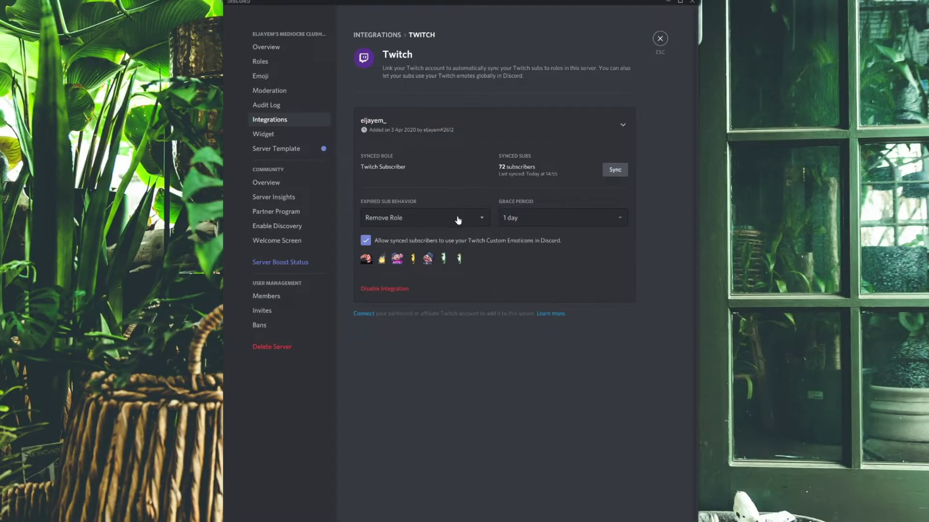
pyautogui.click(529, 222)
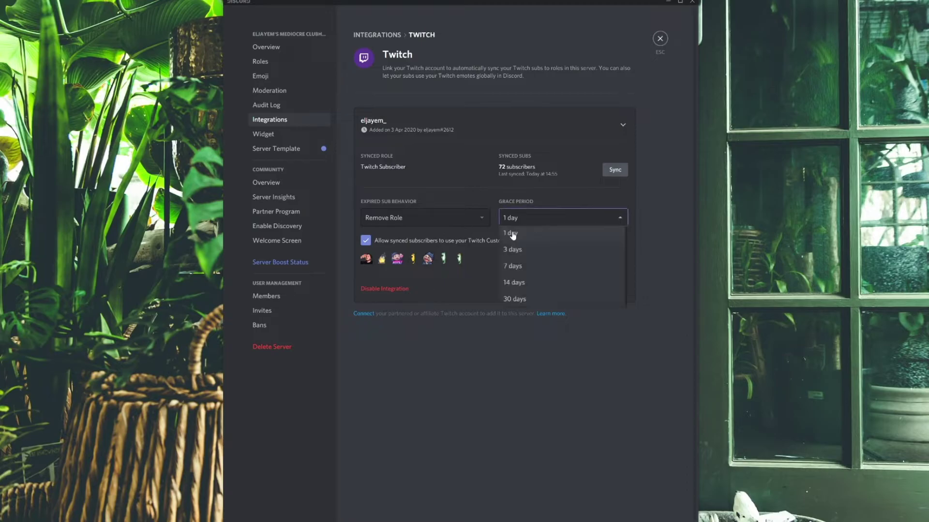
pyautogui.click(444, 180)
pyautogui.click(415, 218)
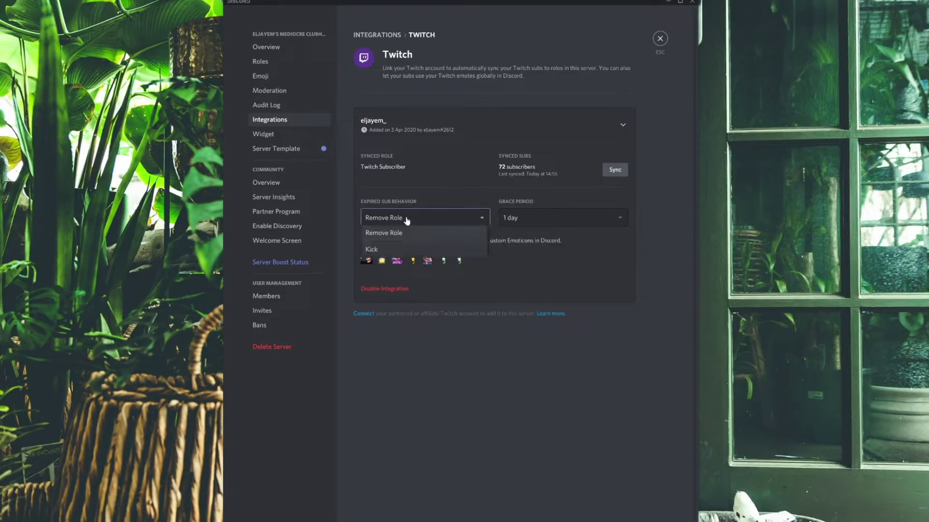
pyautogui.click(460, 194)
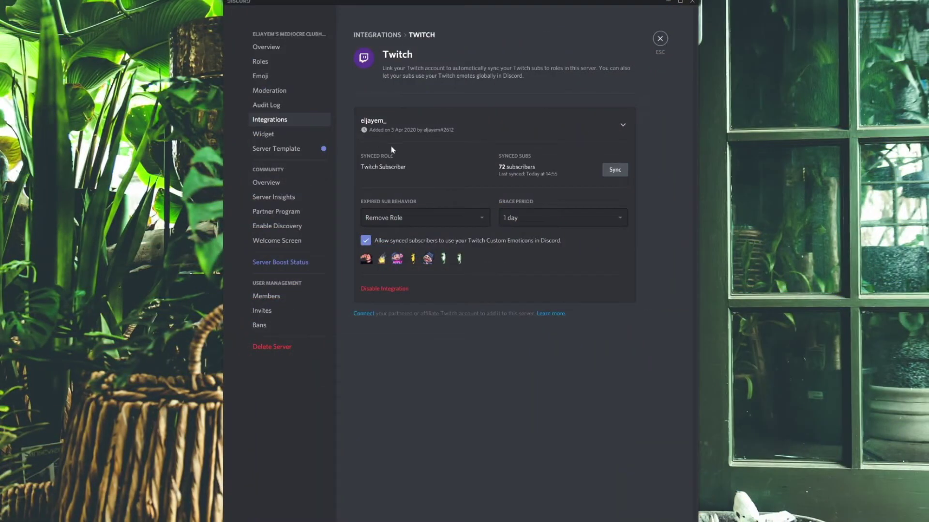
# Step: Open the Twitch Subscriber role through the Twitch integration's synced-role link
pyautogui.click(281, 61)
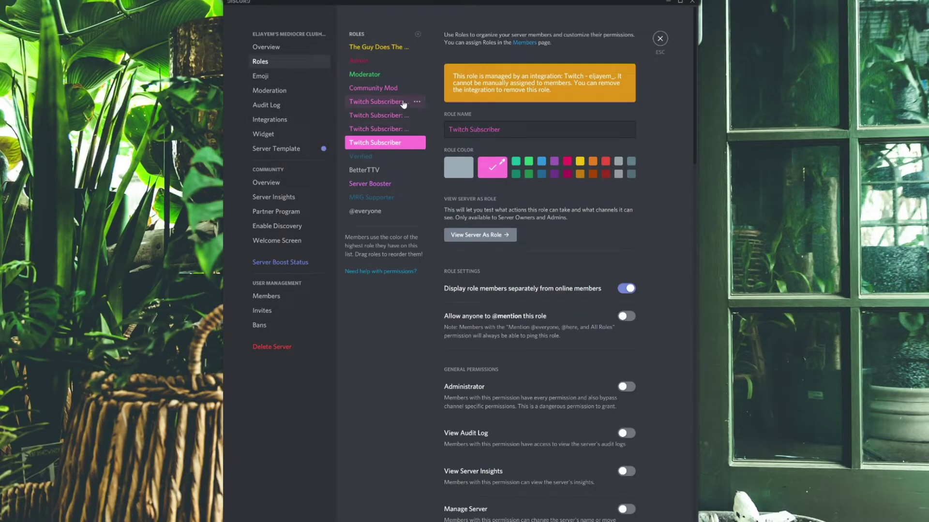
pyautogui.click(279, 120)
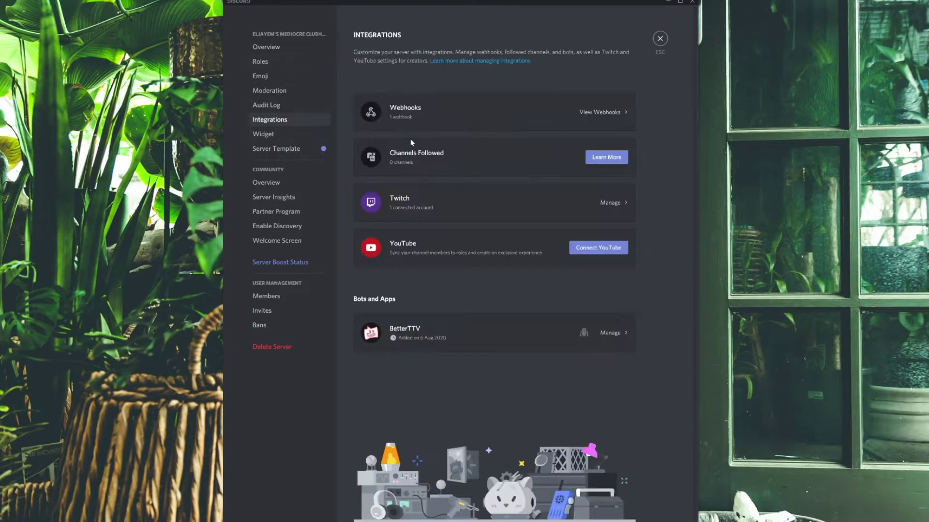
pyautogui.click(409, 210)
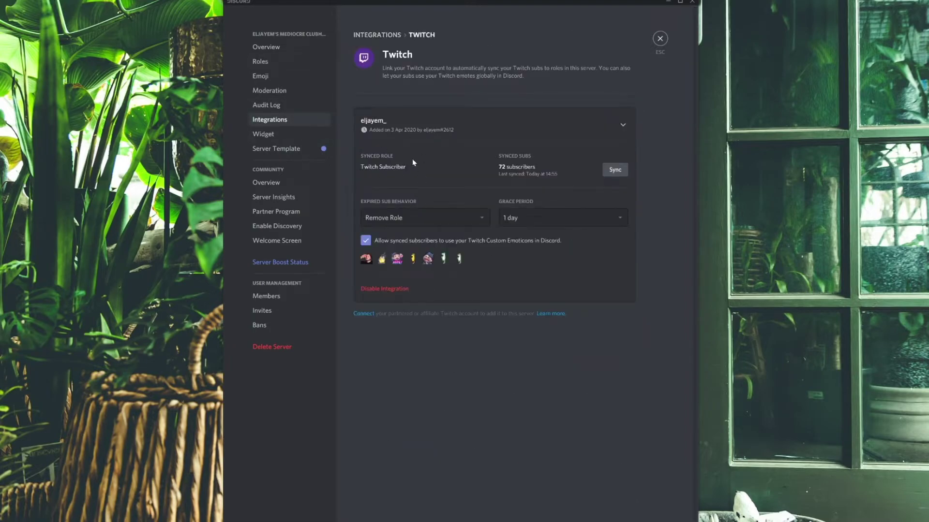
pyautogui.click(382, 167)
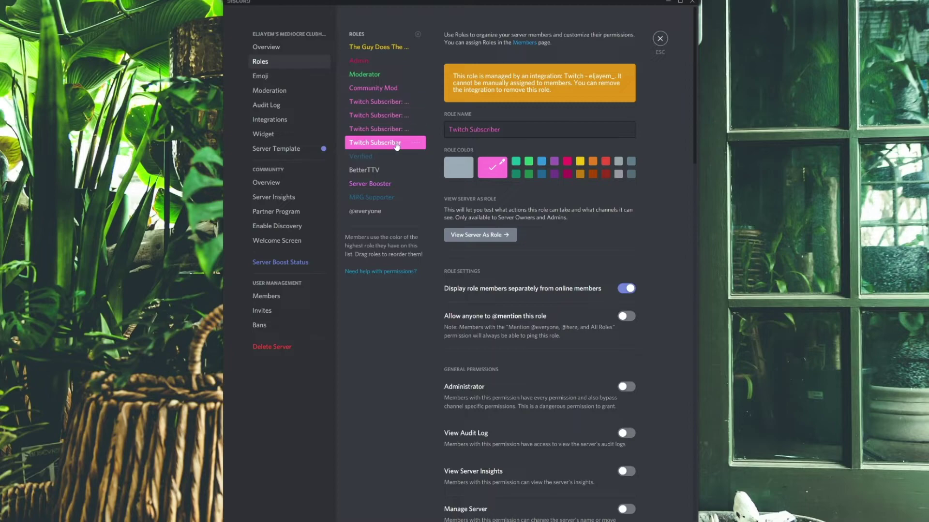
# Step: Type a throwaway role name, then reset it so 'Twitch Subscriber' stays unchanged
pyautogui.click(498, 130)
pyautogui.write('sjnfjdsf')
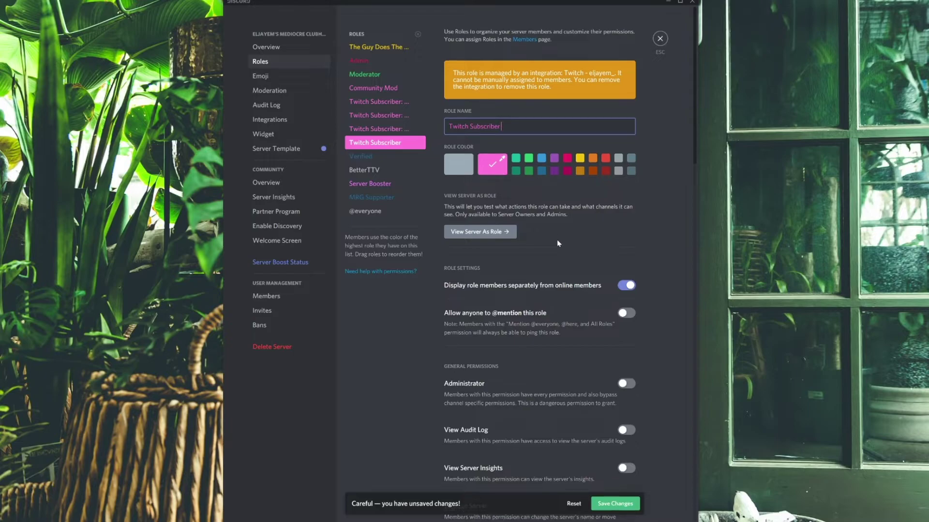
pyautogui.scroll(-1, 556, 240)
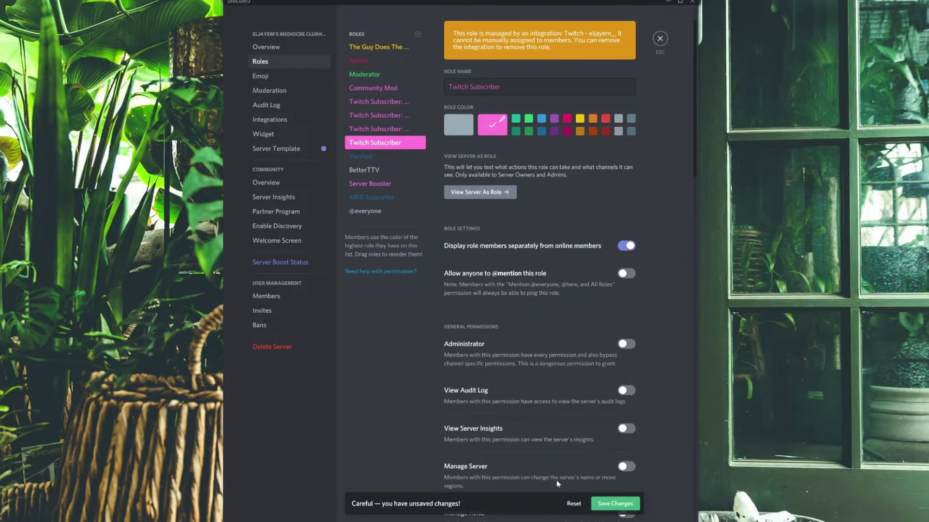
pyautogui.click(573, 503)
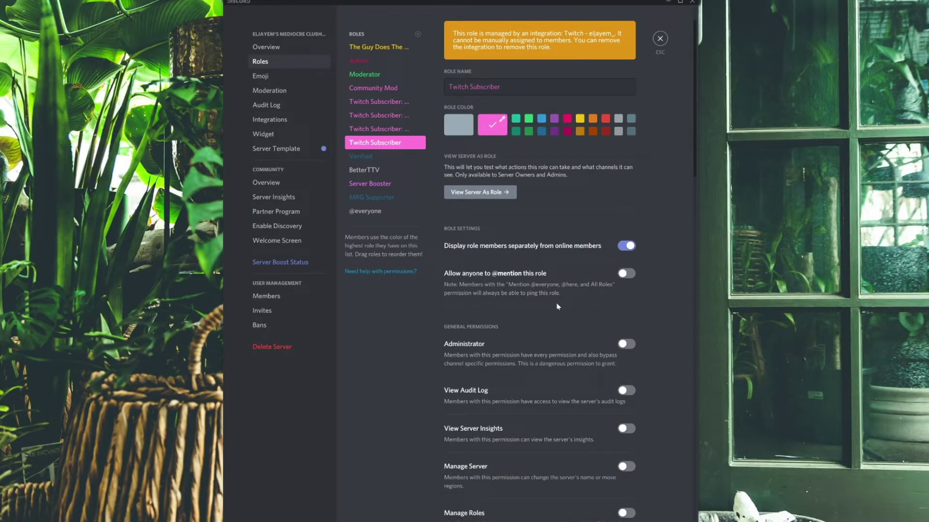
# Step: Scroll through the Twitch Subscriber role's permissions without changing any
pyautogui.scroll(-7, 559, 297)
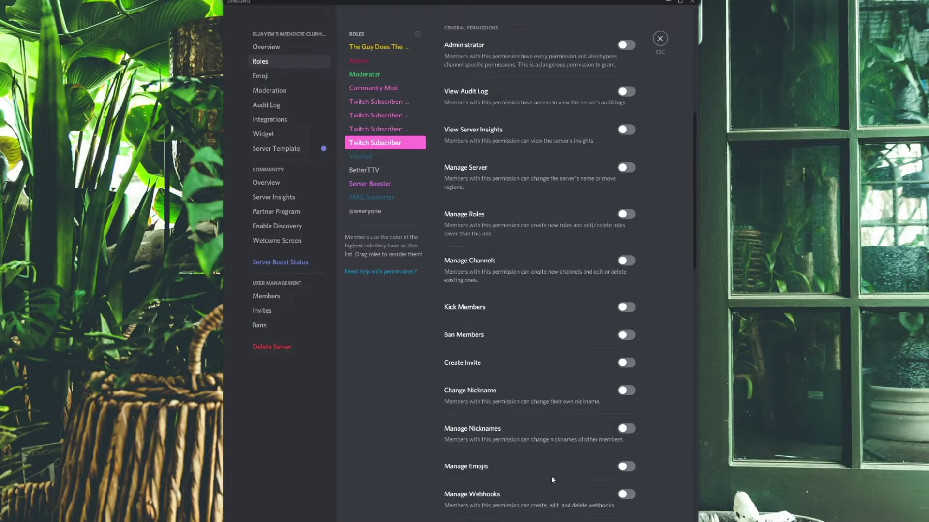
pyautogui.scroll(-3, 556, 62)
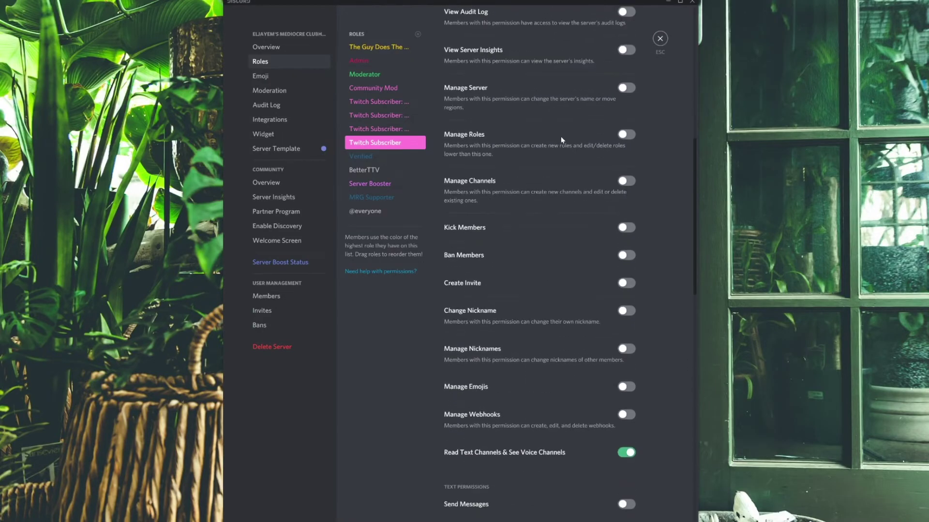
pyautogui.scroll(-6, 607, 444)
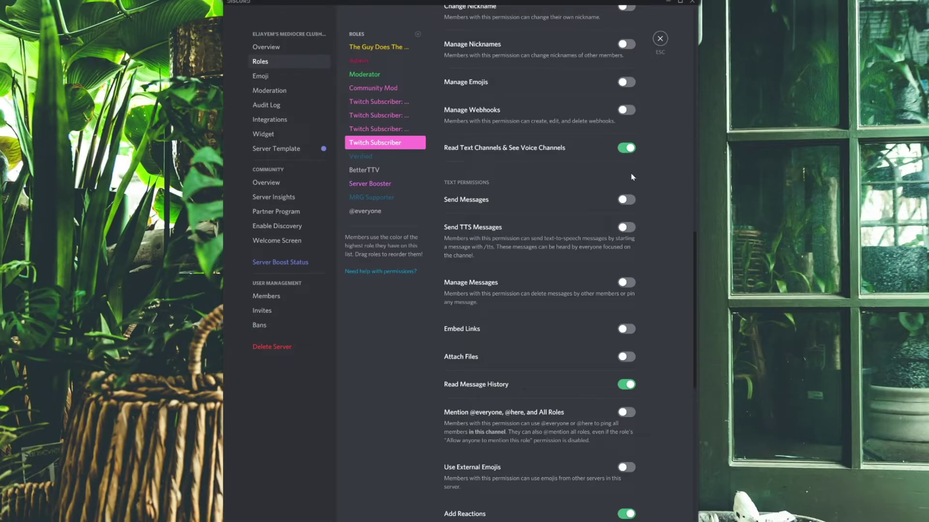
pyautogui.scroll(-2, 631, 177)
pyautogui.scroll(-1, 628, 176)
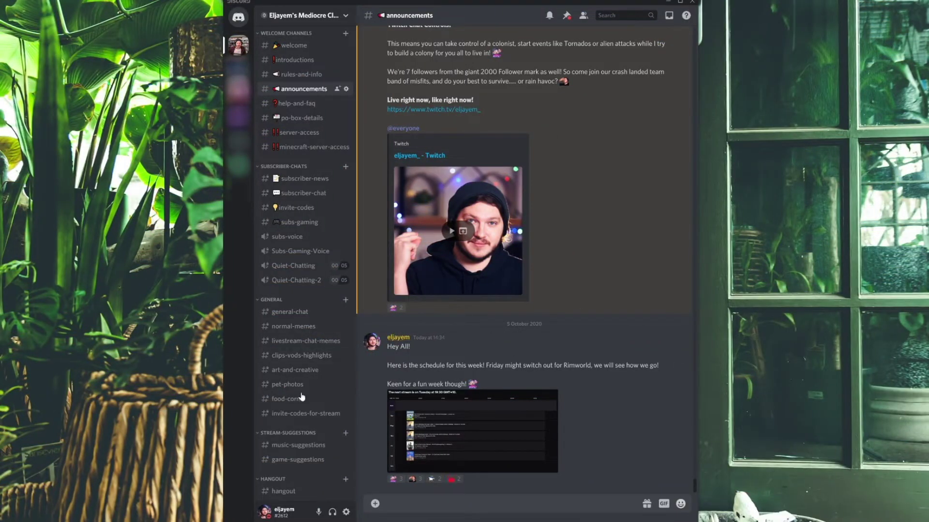
pyautogui.scroll(-3, 290, 396)
# Step: Create private category 'Test Channel Please Ignore' with Moderator and Twitch Subscriber access
pyautogui.click(348, 16)
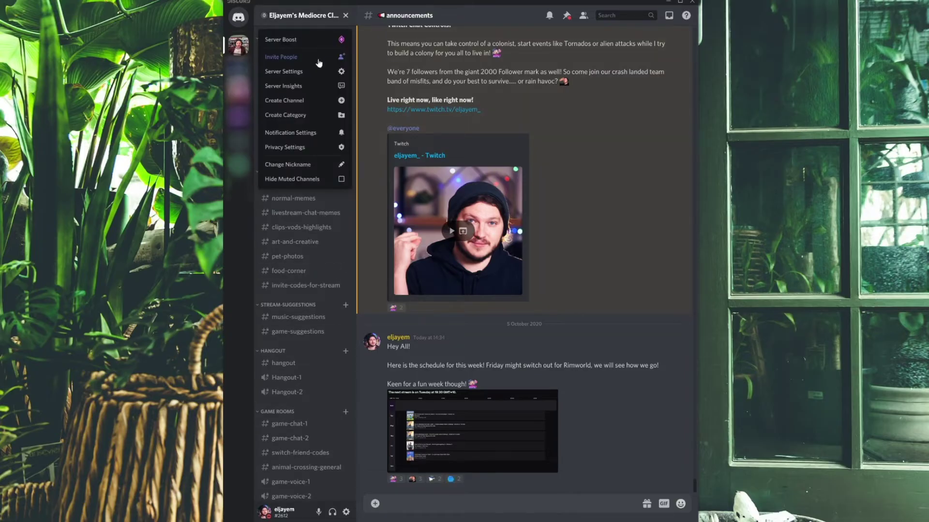
pyautogui.click(301, 116)
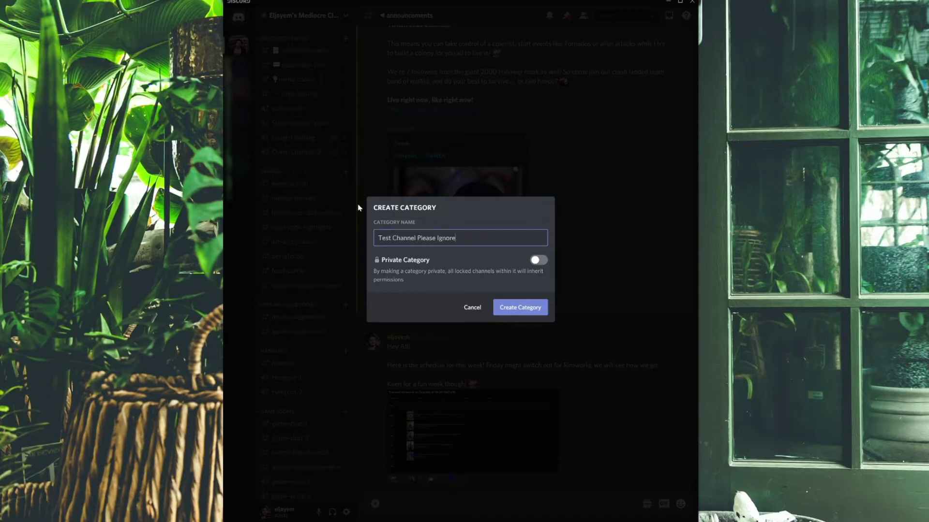
pyautogui.click(534, 260)
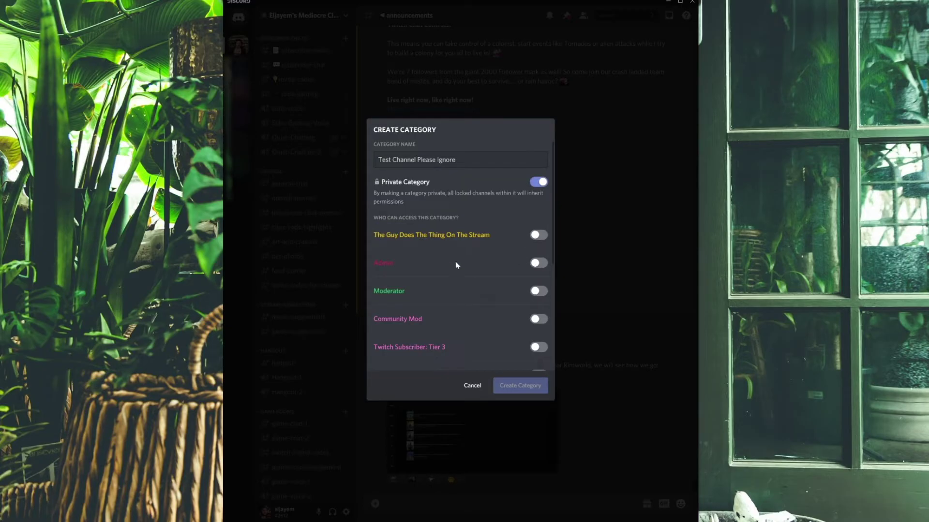
pyautogui.click(537, 290)
pyautogui.scroll(-2, 511, 316)
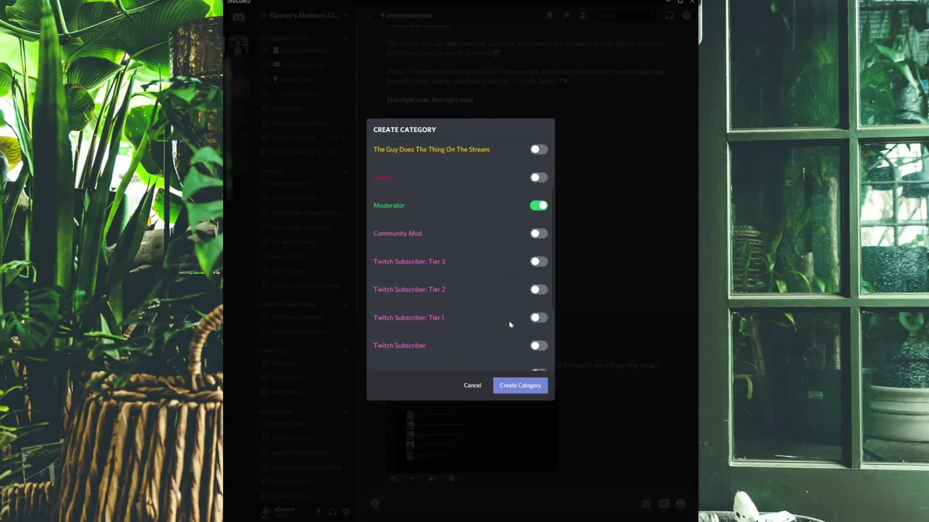
pyautogui.click(539, 346)
pyautogui.click(520, 386)
pyautogui.scroll(-5, 333, 387)
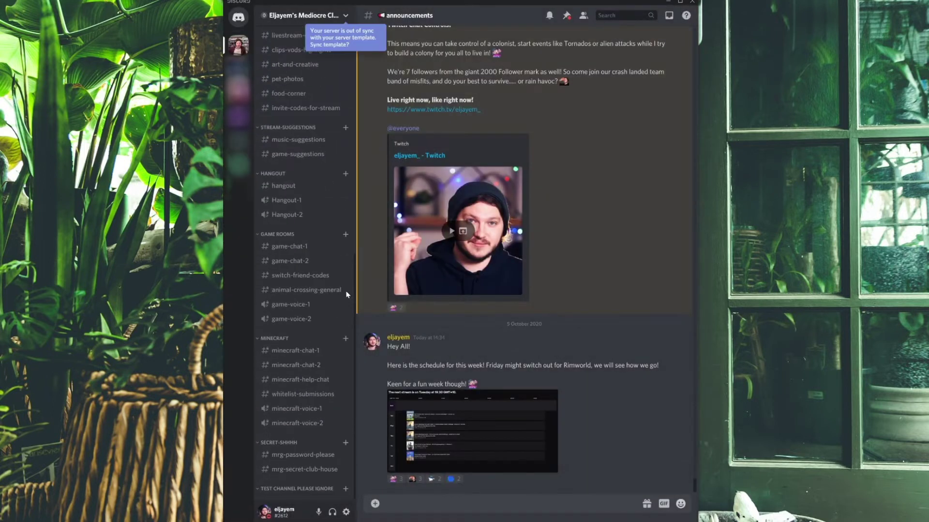
pyautogui.rightClick(317, 489)
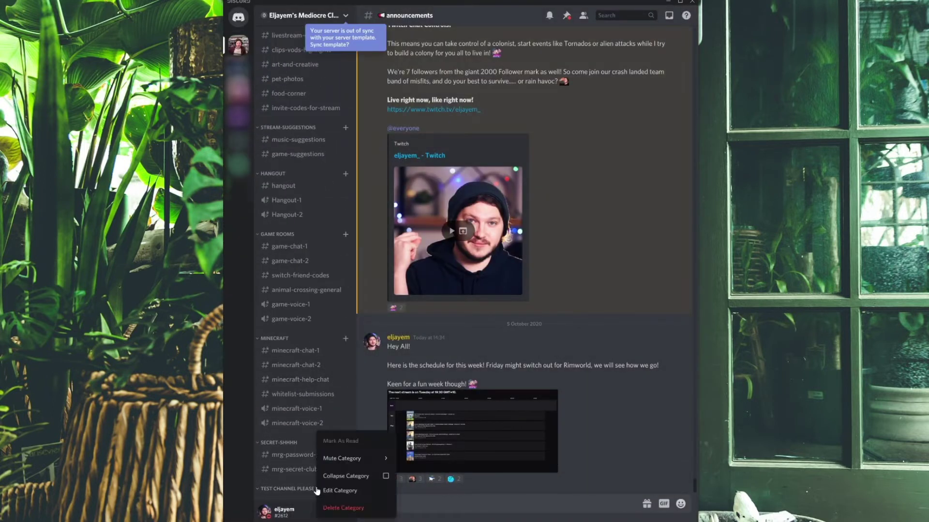
# Step: Show the Twitch Subscriber role in the test category's permission settings
pyautogui.click(352, 491)
pyautogui.click(268, 61)
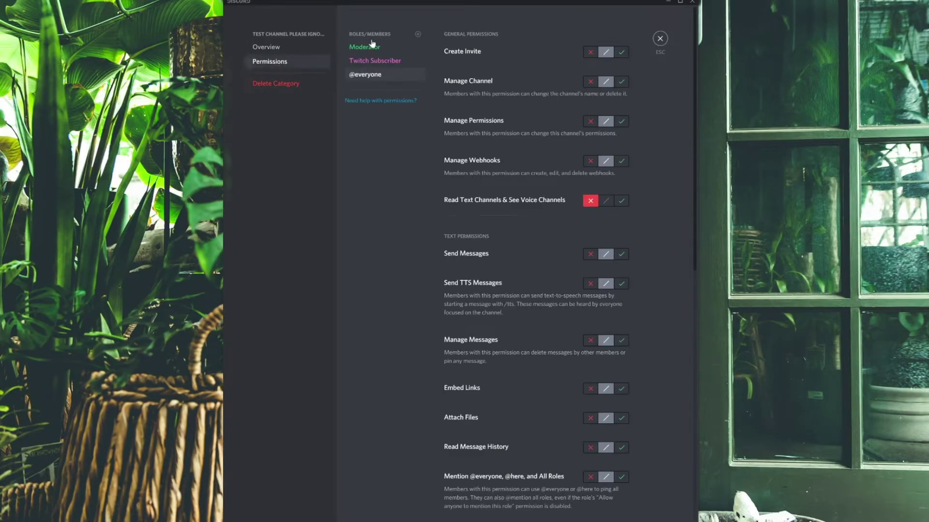
pyautogui.click(373, 61)
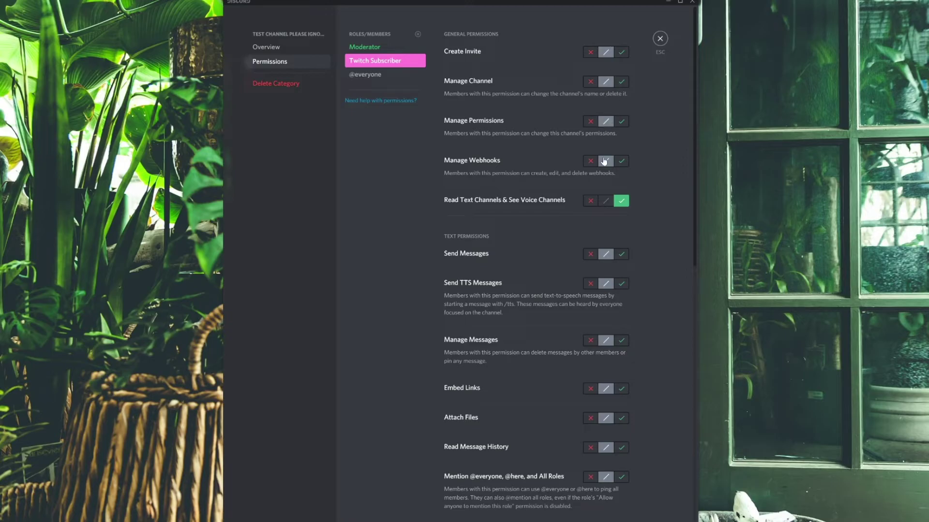
pyautogui.scroll(-8, 540, 211)
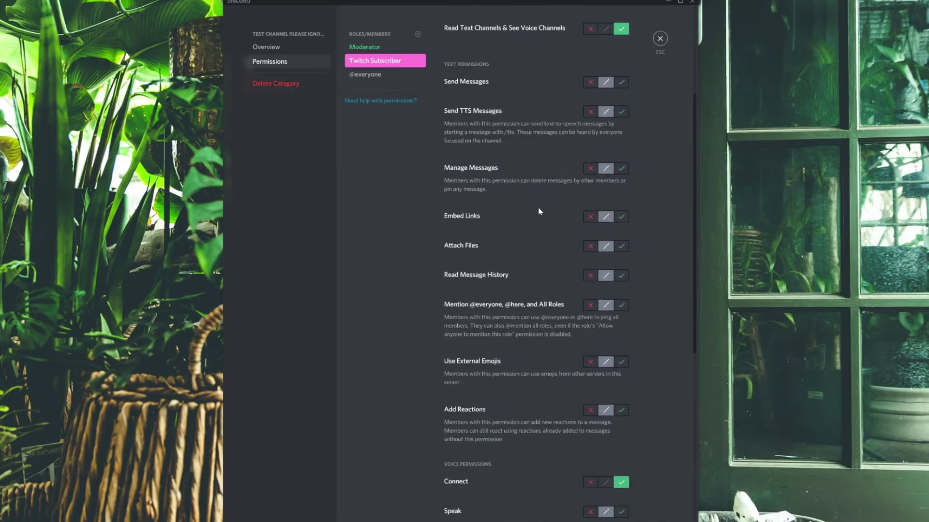
pyautogui.scroll(8, 539, 211)
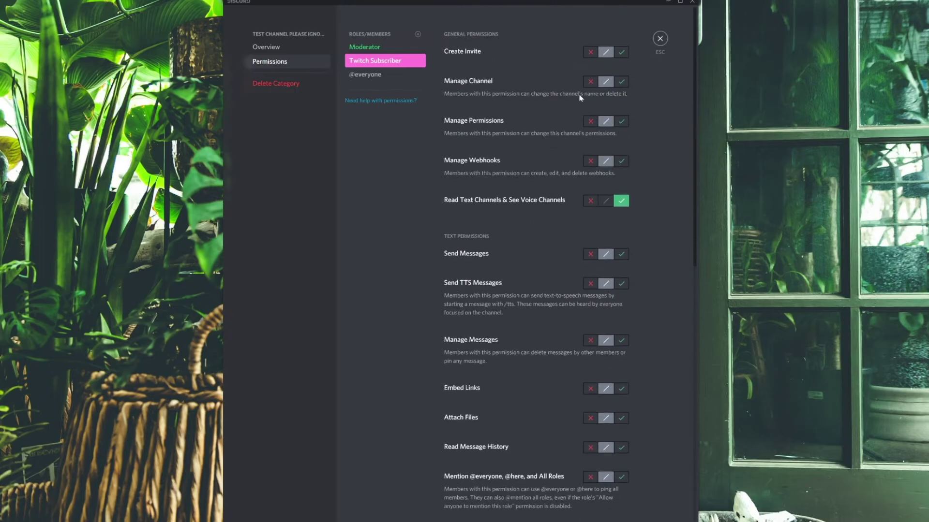
# Step: Allow Send Messages, Embed Links, Attach Files and Read History; deny TTS and Manage Messages
pyautogui.click(622, 254)
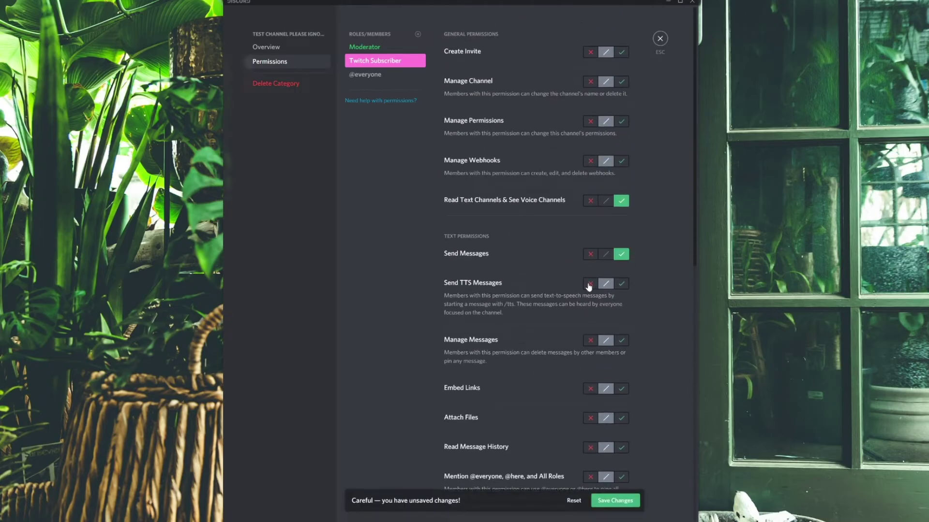
pyautogui.click(590, 283)
pyautogui.scroll(-1, 626, 323)
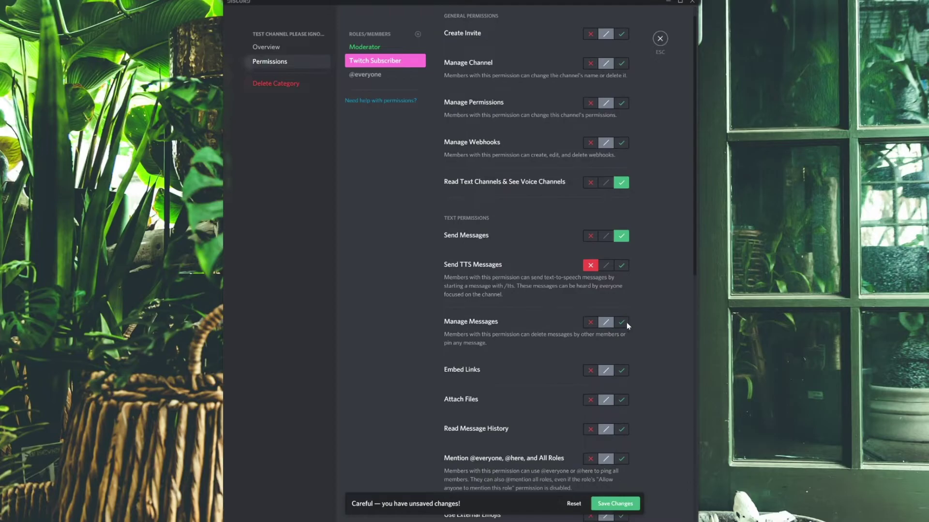
pyautogui.click(590, 296)
pyautogui.scroll(-1, 550, 303)
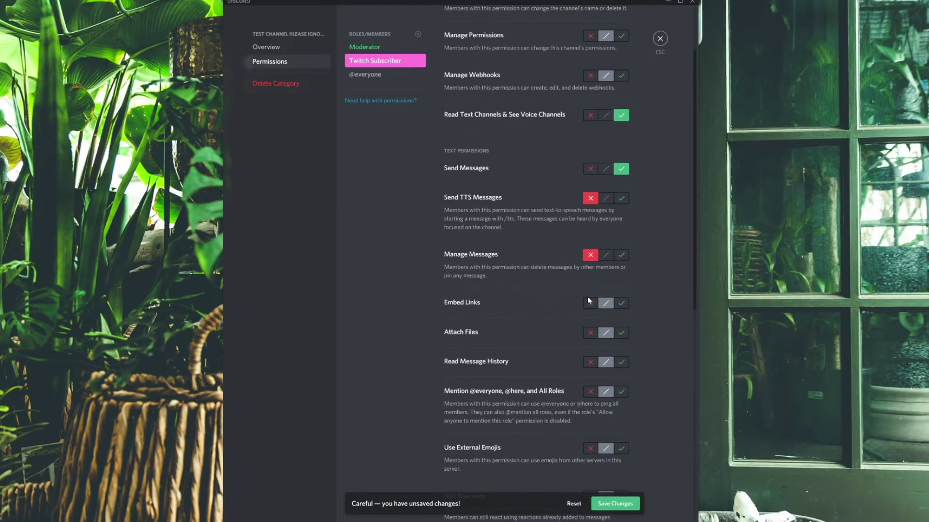
pyautogui.scroll(-1, 587, 295)
pyautogui.click(622, 261)
pyautogui.click(622, 290)
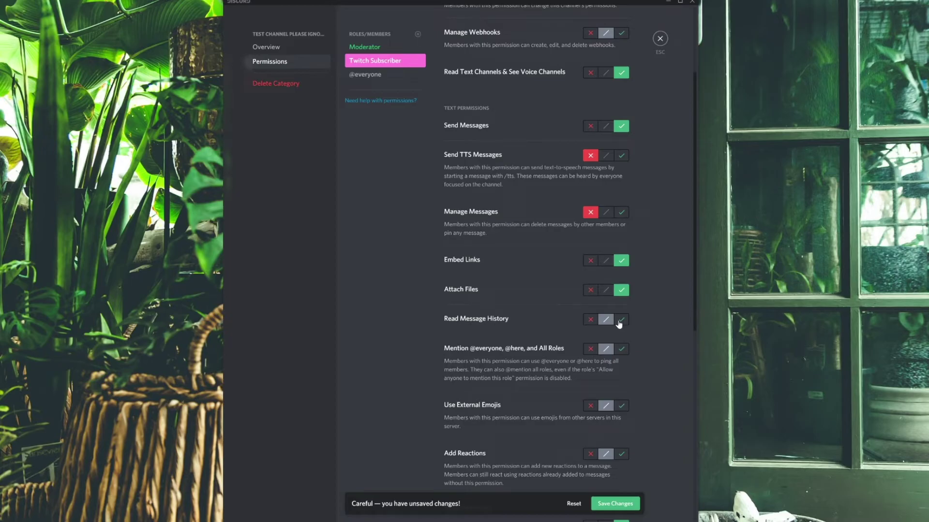
pyautogui.click(622, 320)
pyautogui.scroll(-1, 621, 322)
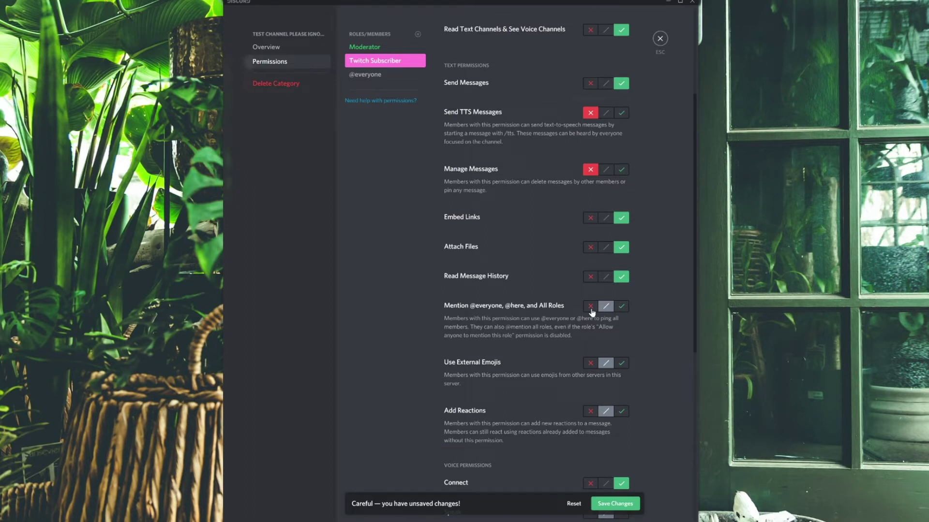
pyautogui.click(591, 306)
pyautogui.scroll(-4, 604, 311)
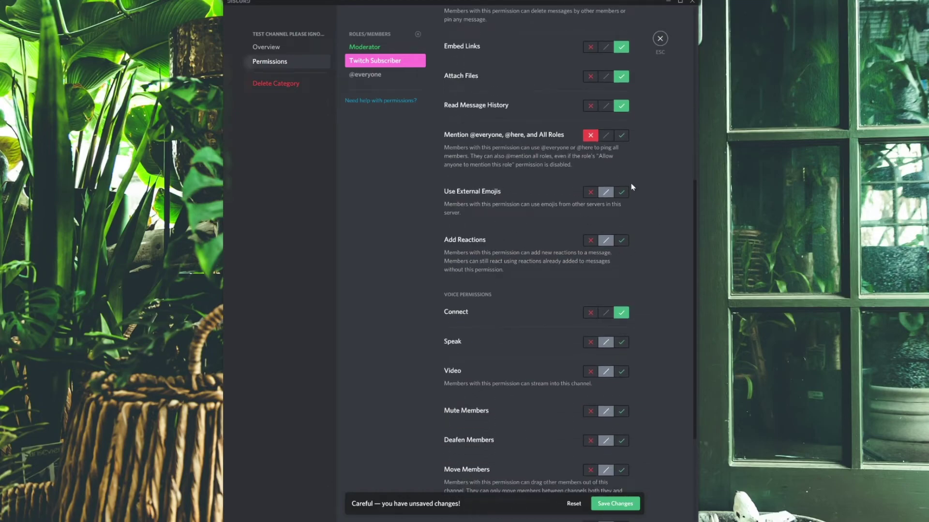
pyautogui.click(622, 193)
pyautogui.click(622, 241)
# Step: Allow Speak but deny Video, Mute, Deafen, Move Members and Use Voice Activity
pyautogui.scroll(-1, 643, 273)
pyautogui.scroll(-3, 644, 274)
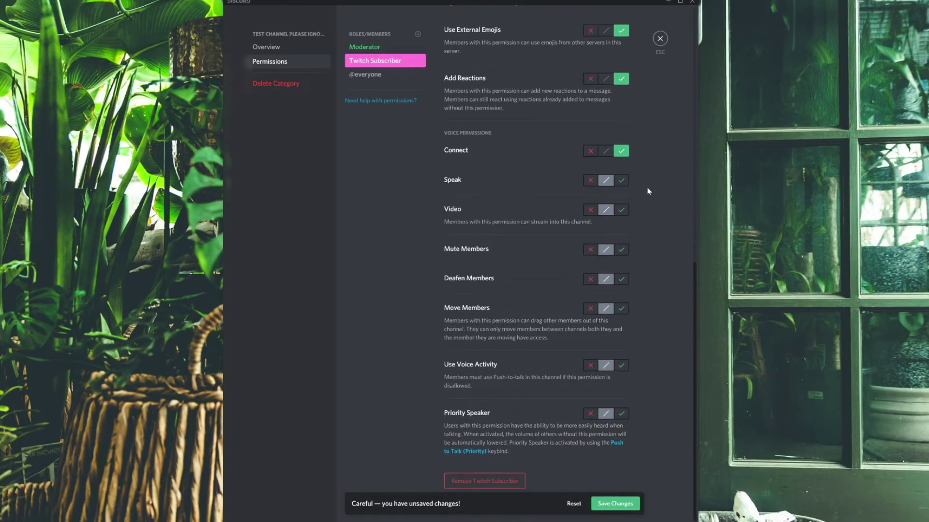
pyautogui.click(621, 182)
pyautogui.click(587, 212)
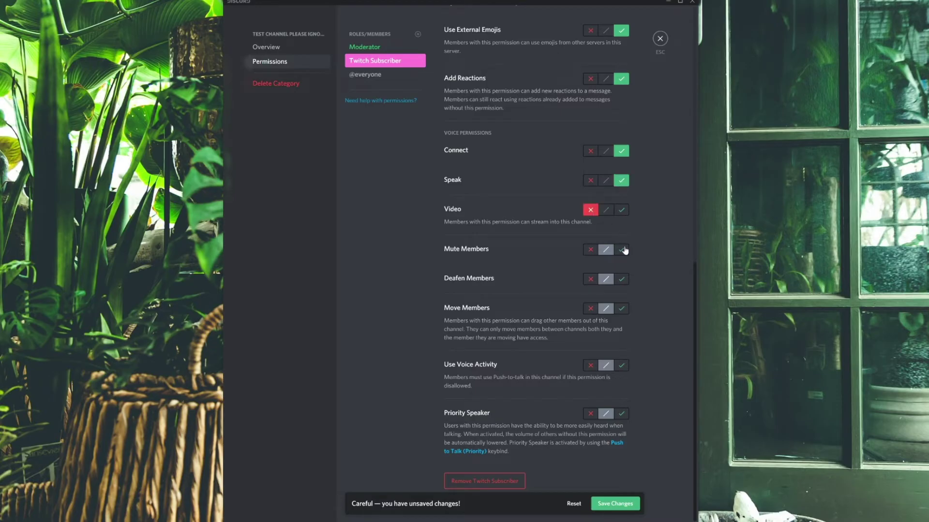
pyautogui.click(590, 251)
pyautogui.click(595, 279)
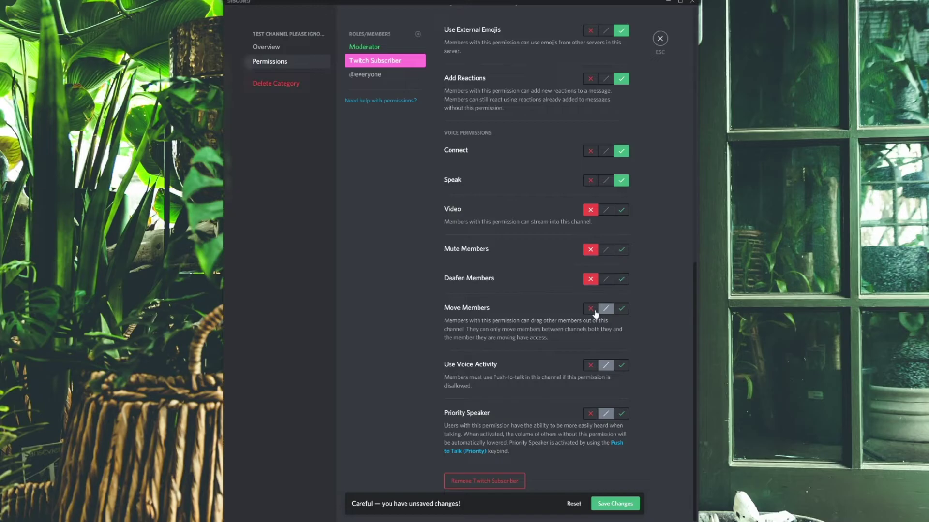
pyautogui.click(593, 309)
pyautogui.click(593, 366)
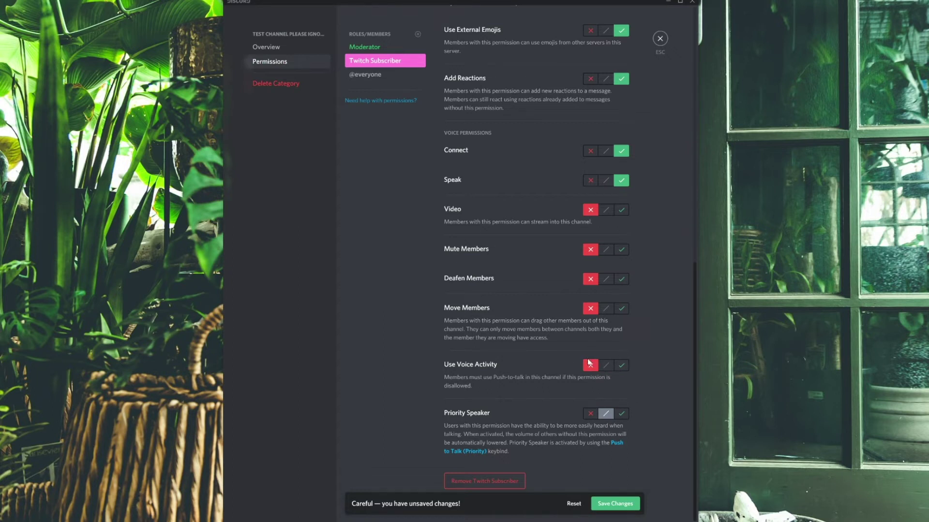
# Step: Save the category's Twitch Subscriber permission changes and close the category settings
pyautogui.scroll(10, 589, 362)
pyautogui.click(623, 505)
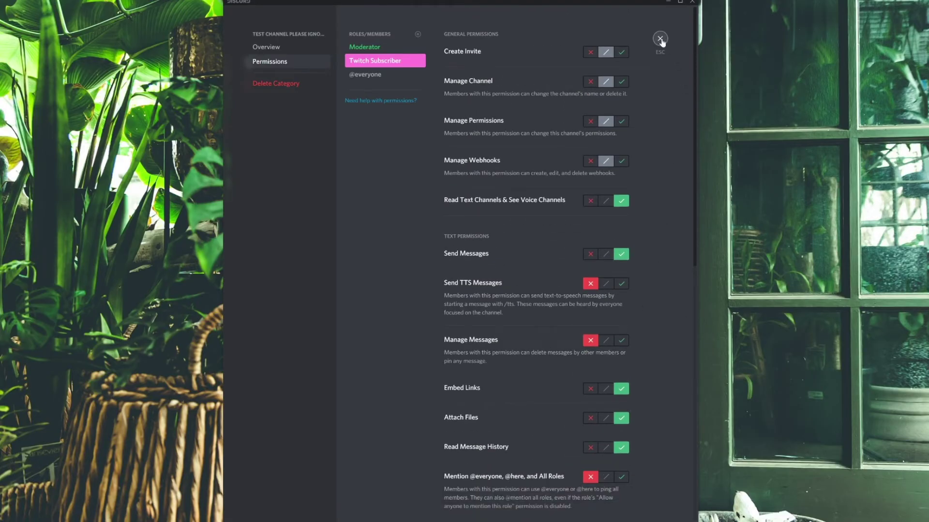
pyautogui.click(660, 39)
# Step: Create private text channel 'test-channel-pls-ignore' in the test category with Twitch Subscriber access
pyautogui.click(344, 490)
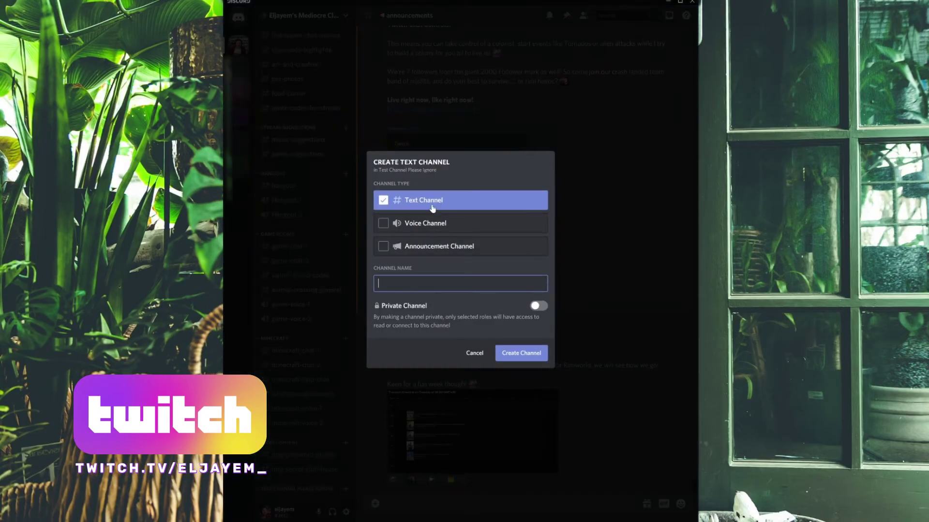
pyautogui.write('test-channel-pls-ignore')
pyautogui.click(536, 305)
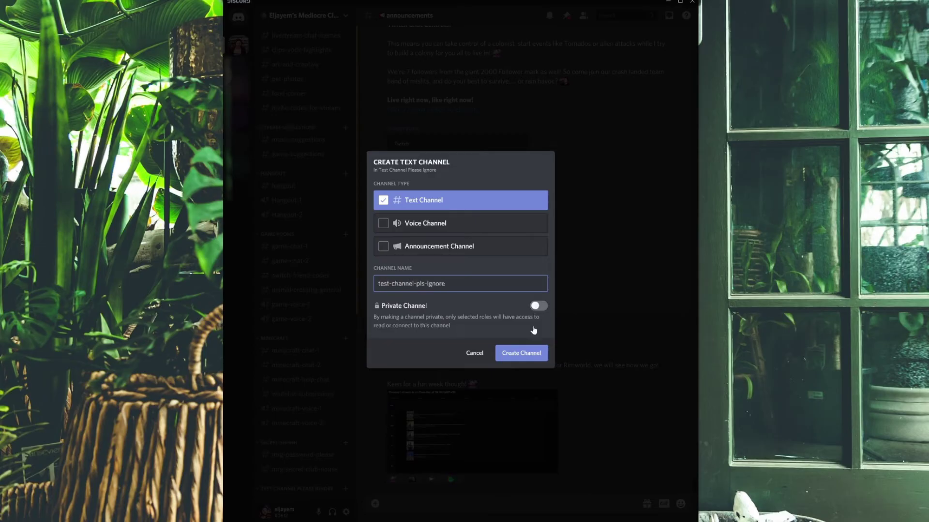
pyautogui.scroll(-5, 440, 335)
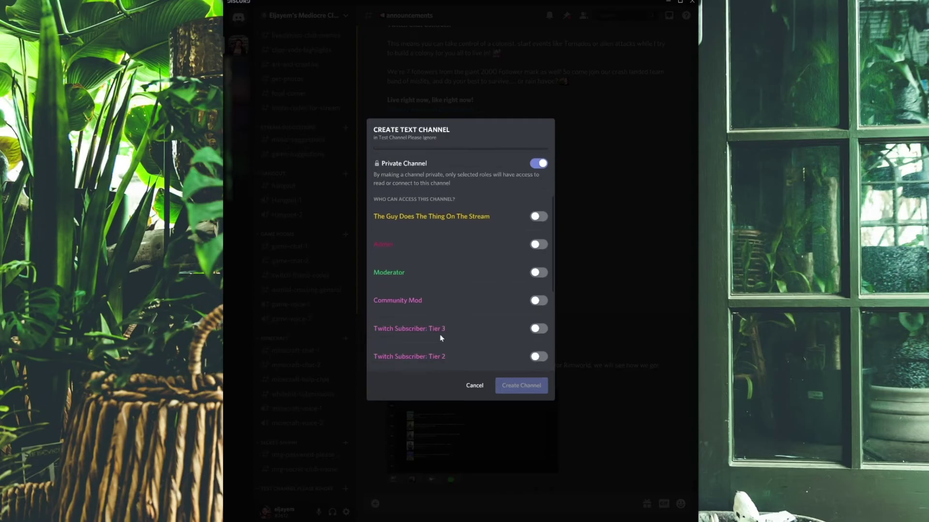
pyautogui.scroll(-2, 489, 343)
pyautogui.click(538, 309)
pyautogui.click(519, 385)
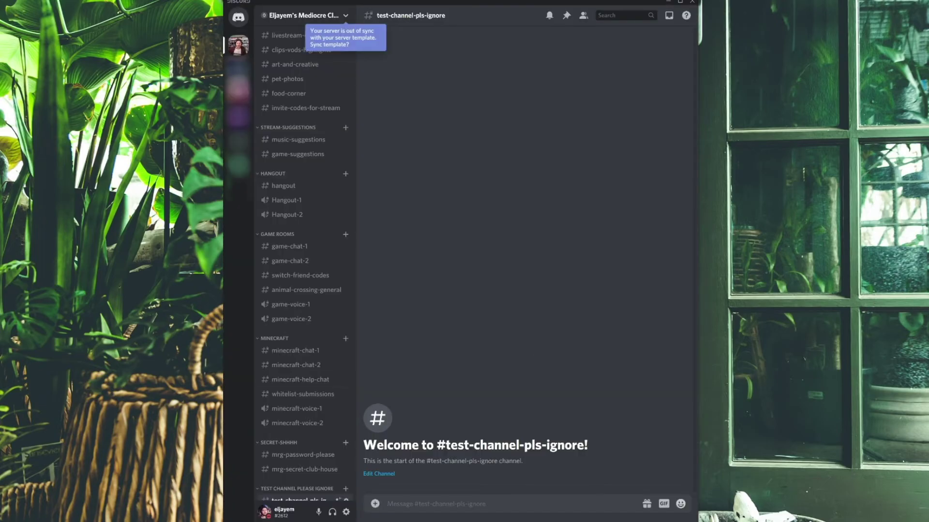
# Step: Sync #test-channel-pls-ignore's permissions to its category and review Twitch Subscriber's inherited overrides
pyautogui.scroll(-1, 308, 409)
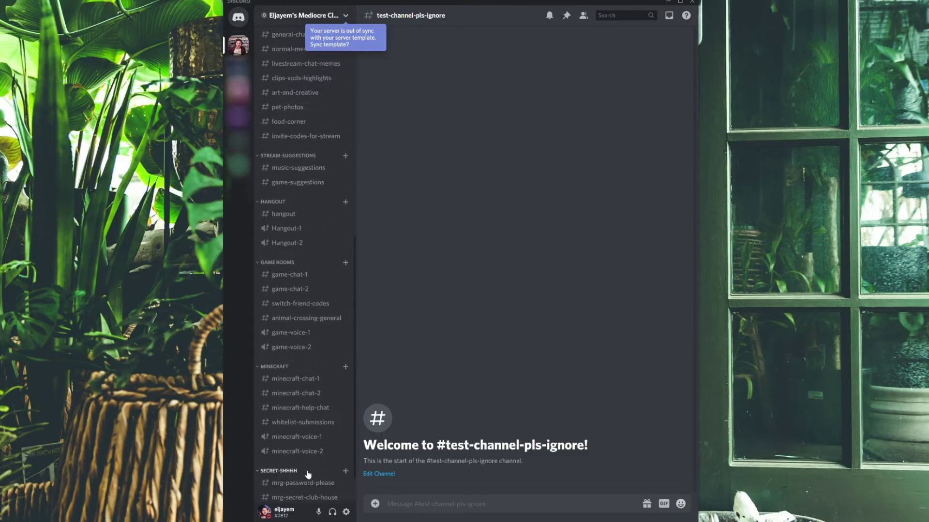
pyautogui.rightClick(311, 487)
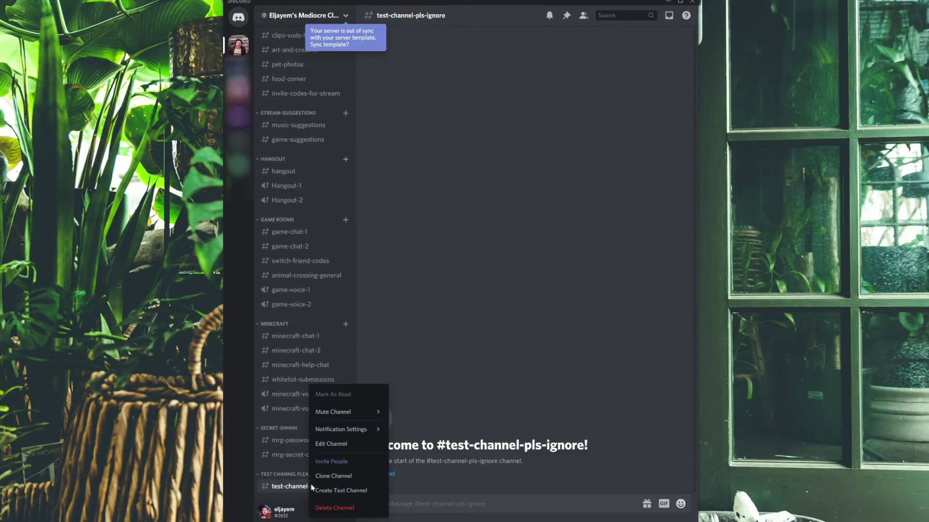
pyautogui.click(342, 445)
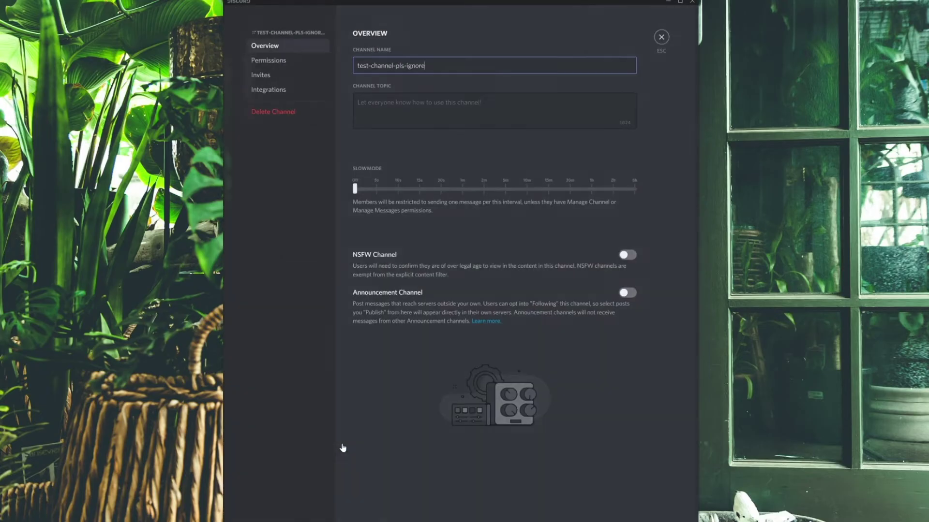
pyautogui.click(283, 63)
pyautogui.click(398, 71)
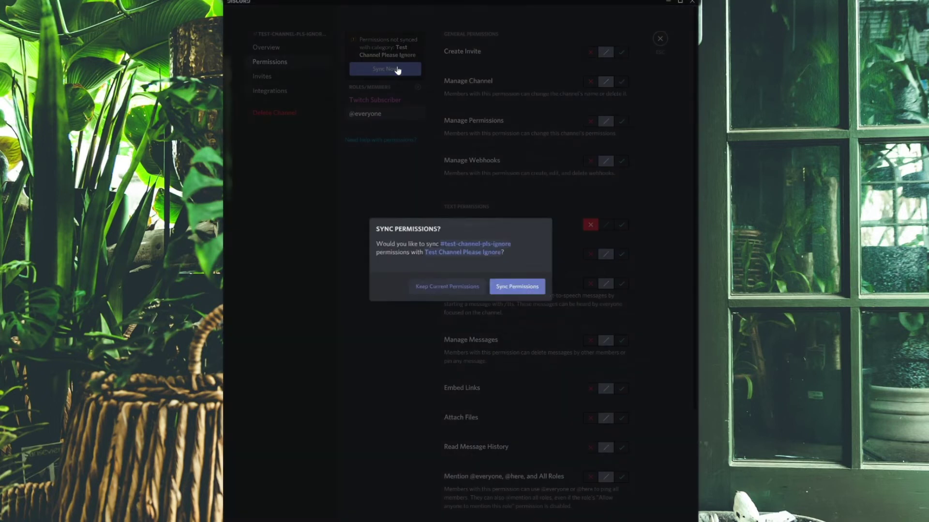
pyautogui.click(513, 287)
pyautogui.click(384, 99)
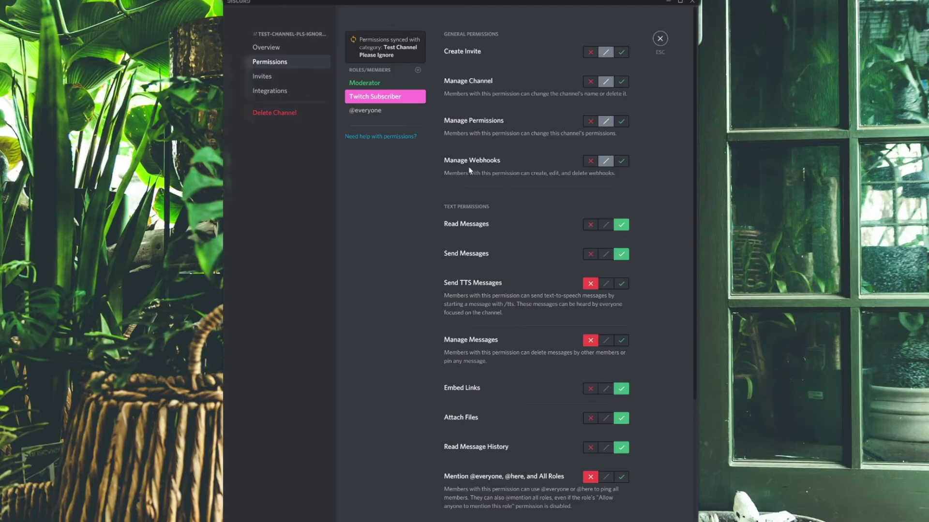
pyautogui.scroll(-5, 568, 305)
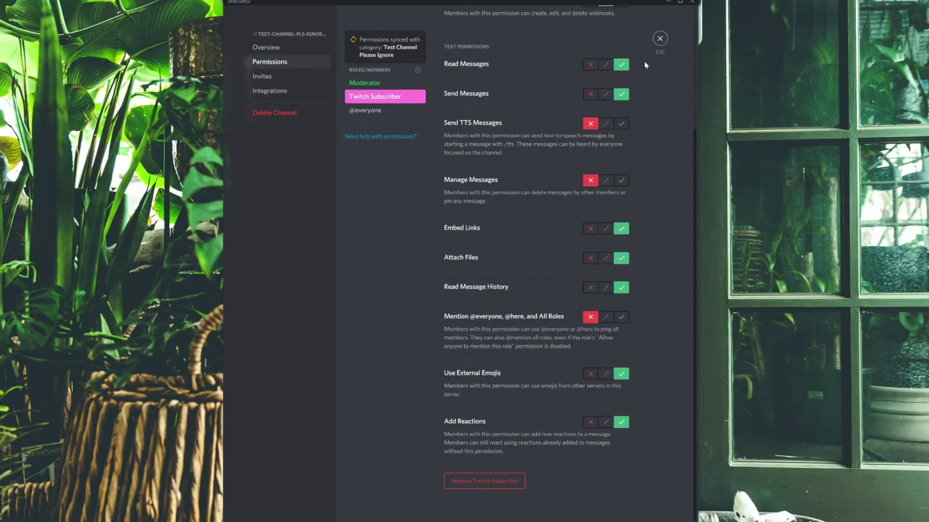
# Step: Close the #test-channel-pls-ignore settings to return to its welcome page
pyautogui.click(660, 39)
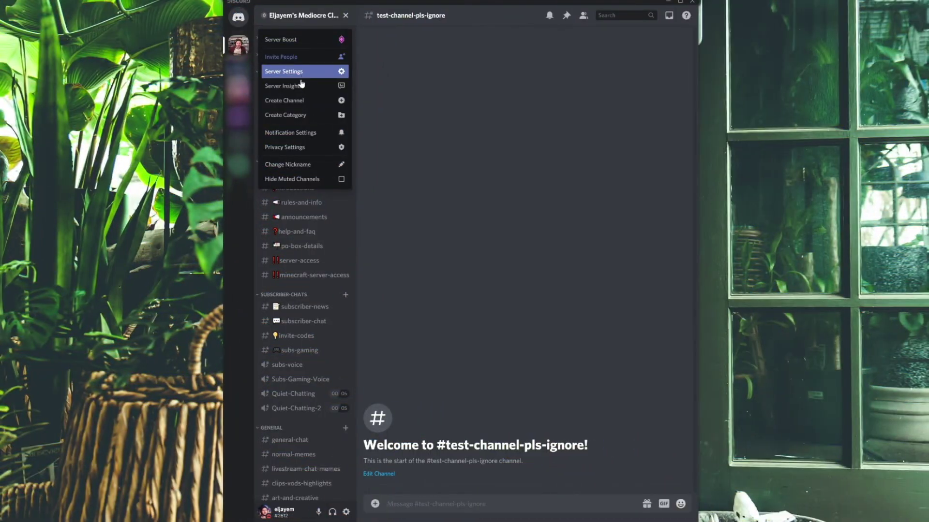
# Step: From Server Settings > Roles, view the server as the Twitch Subscriber role
pyautogui.click(299, 73)
pyautogui.click(271, 62)
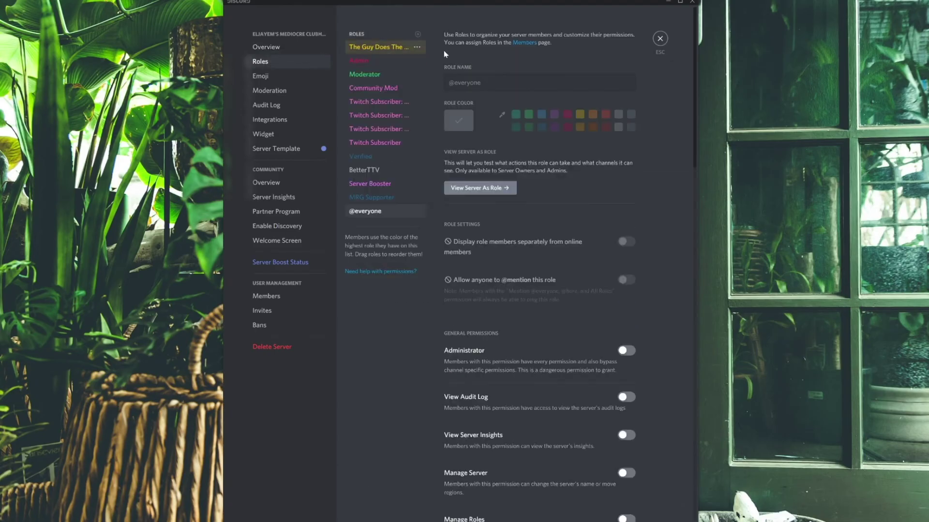
pyautogui.click(382, 143)
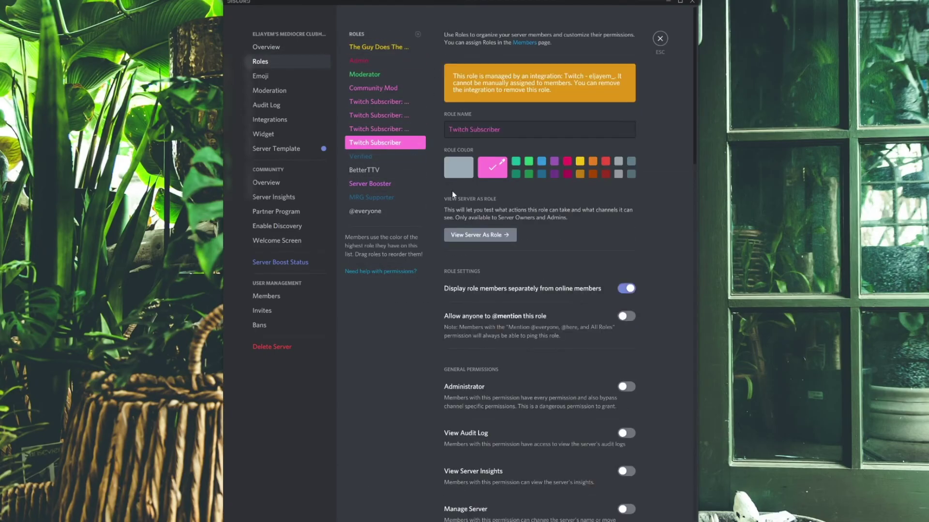
pyautogui.click(465, 234)
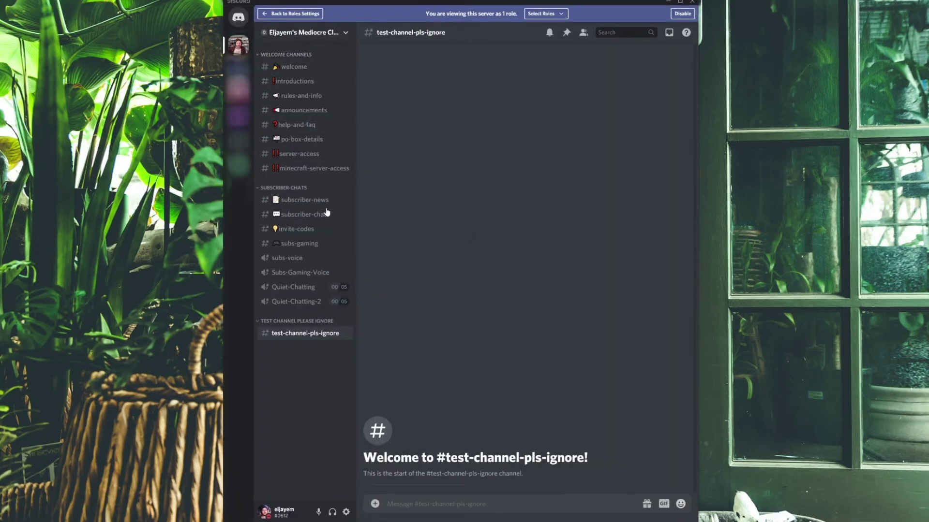